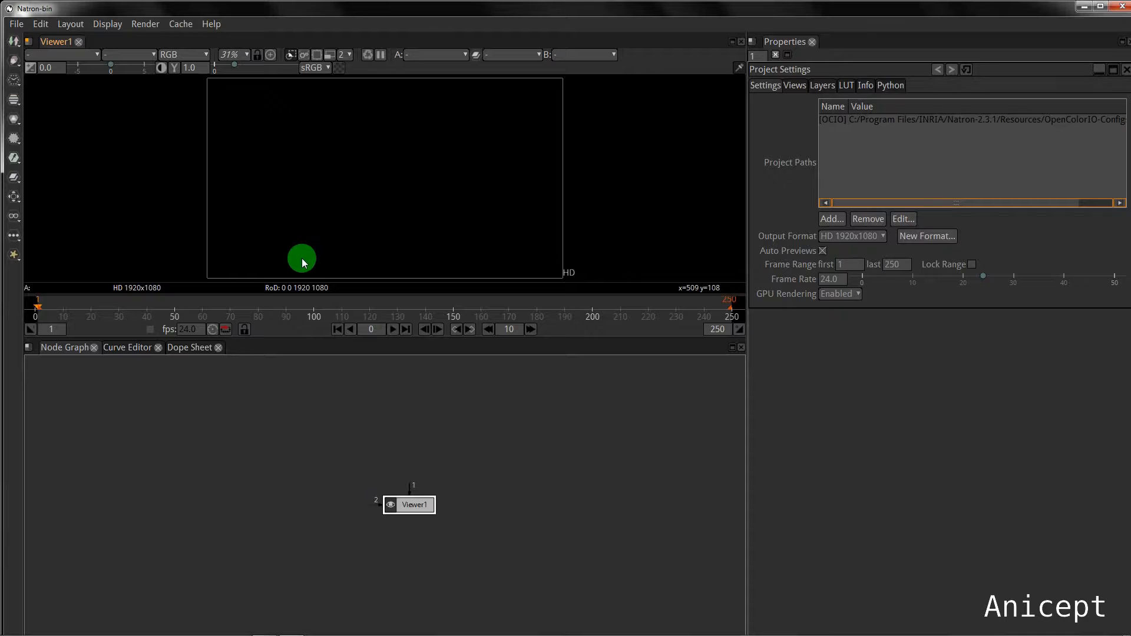
# Examine the node categories offered in the node toolbar, from the drawing nodes through keying to the extra plugin groups
pyautogui.click(16, 47)
pyautogui.click(16, 64)
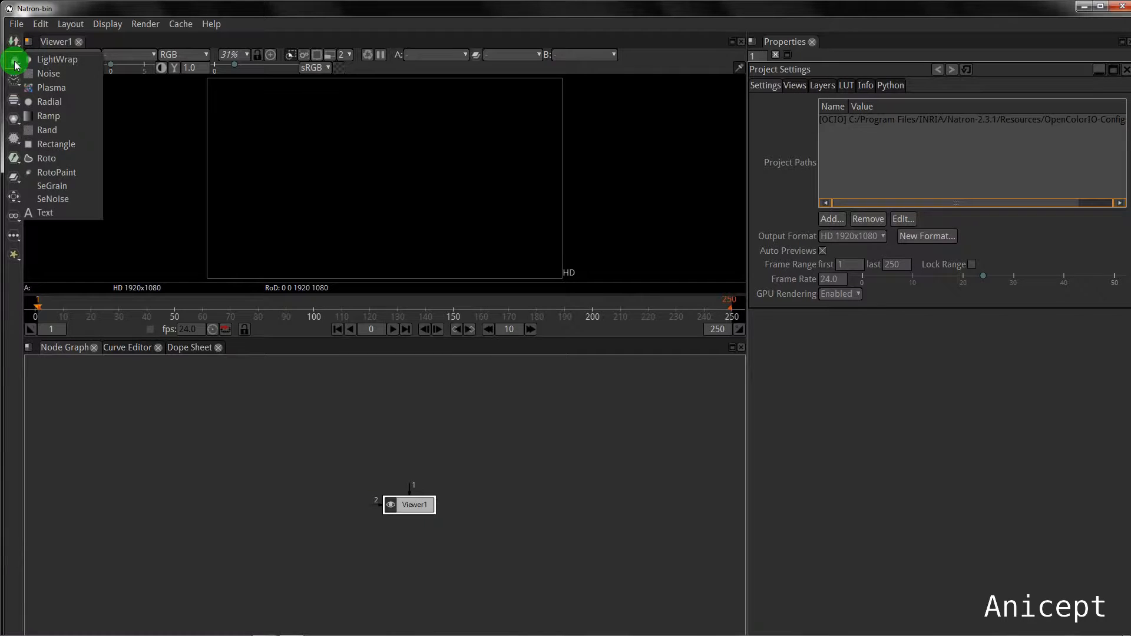
pyautogui.click(16, 82)
pyautogui.click(15, 100)
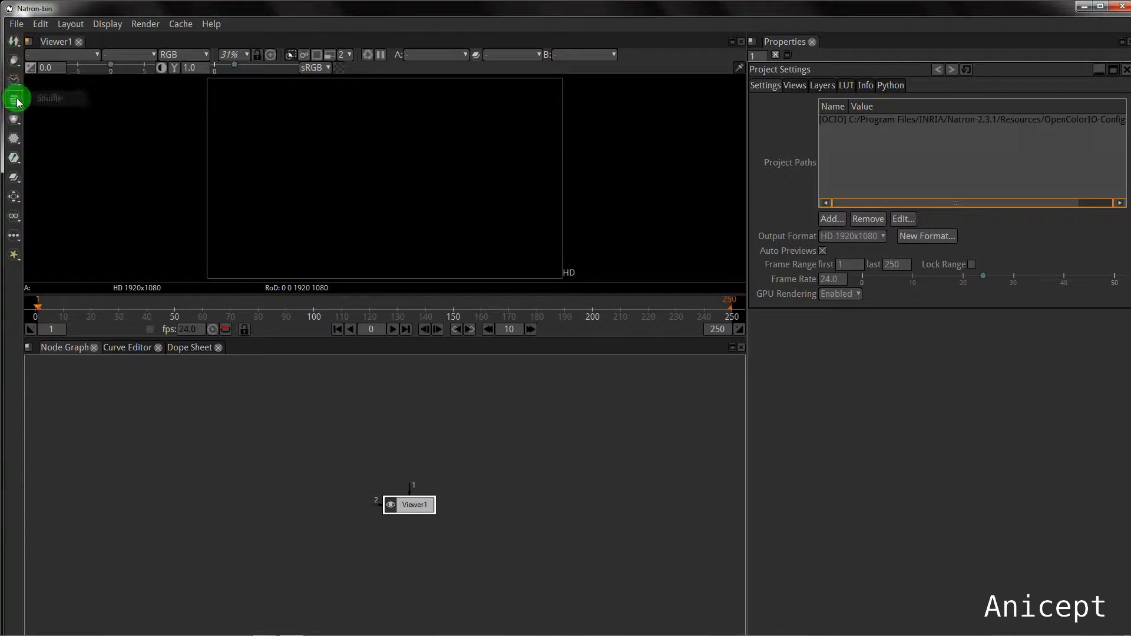
pyautogui.click(18, 114)
pyautogui.click(16, 138)
pyautogui.click(16, 157)
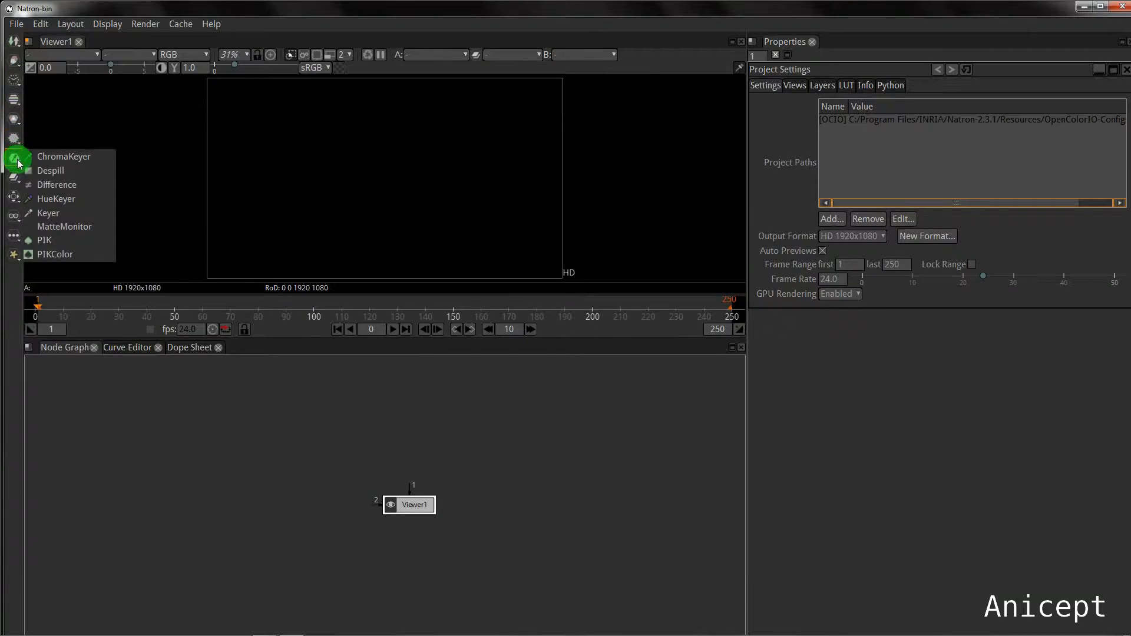
pyautogui.click(15, 176)
pyautogui.click(16, 218)
pyautogui.click(15, 238)
pyautogui.click(16, 257)
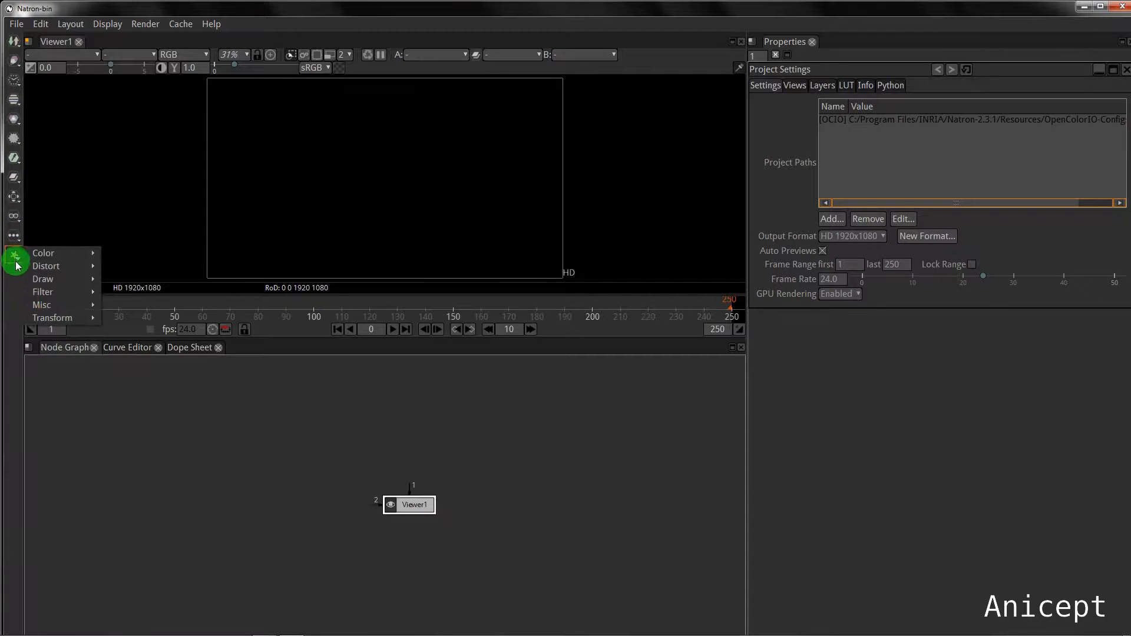
pyautogui.moveTo(50, 283)
pyautogui.click(289, 222)
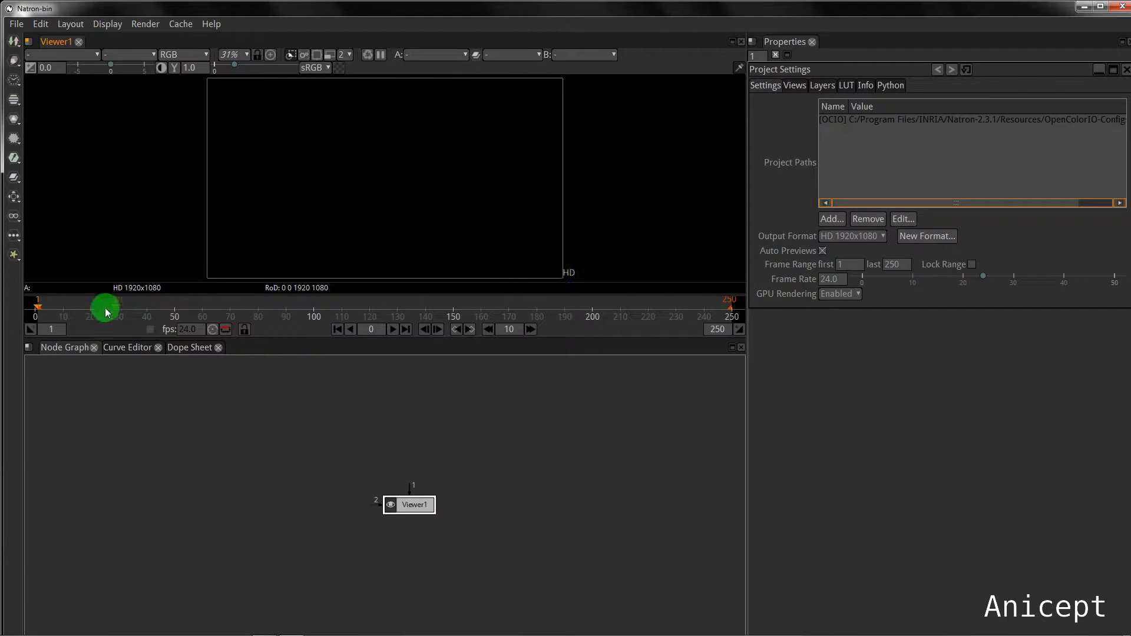
# Scrub the timeline's playhead to frame 21
pyautogui.moveTo(98, 312)
pyautogui.mouseDown()
pyautogui.moveTo(510, 312)
pyautogui.moveTo(76, 311)
pyautogui.mouseUp()
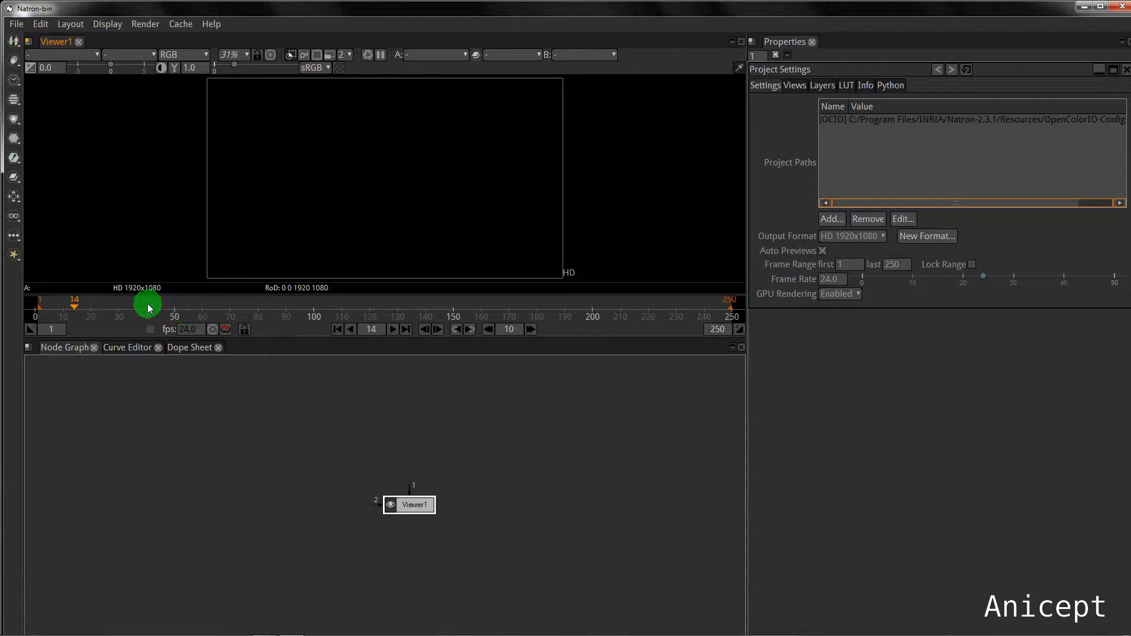
pyautogui.moveTo(147, 308); pyautogui.dragTo(94, 303)
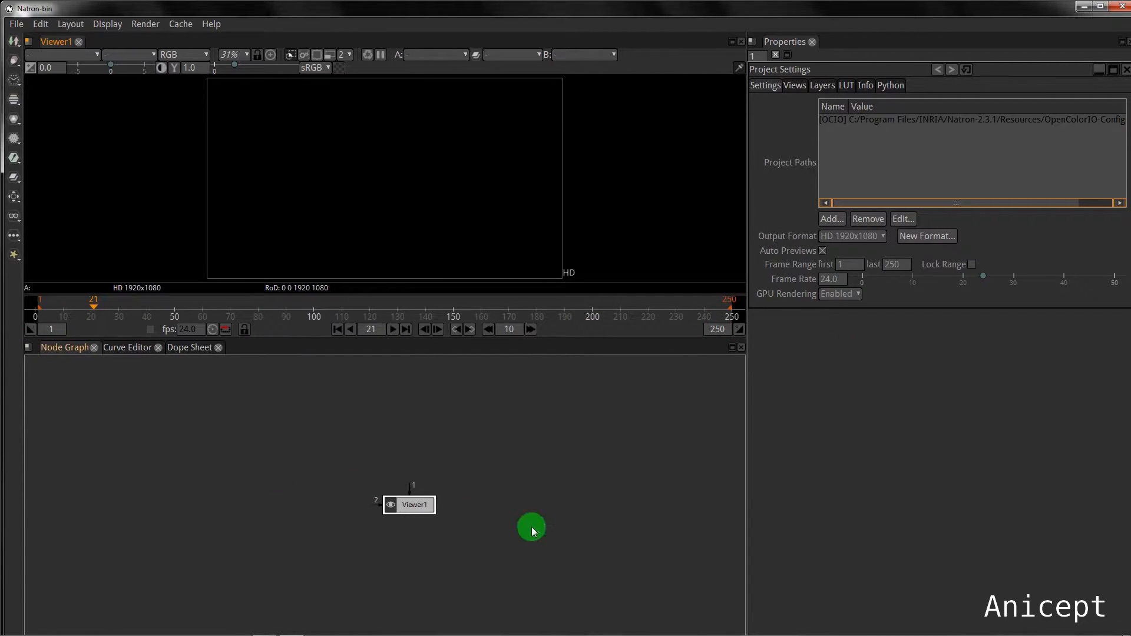
# Add a ColorCorrect node above the viewer node and try to connect the viewer's input 1 to it
pyautogui.moveTo(412, 485); pyautogui.dragTo(483, 455)
pyautogui.moveTo(395, 453); pyautogui.dragTo(426, 446)
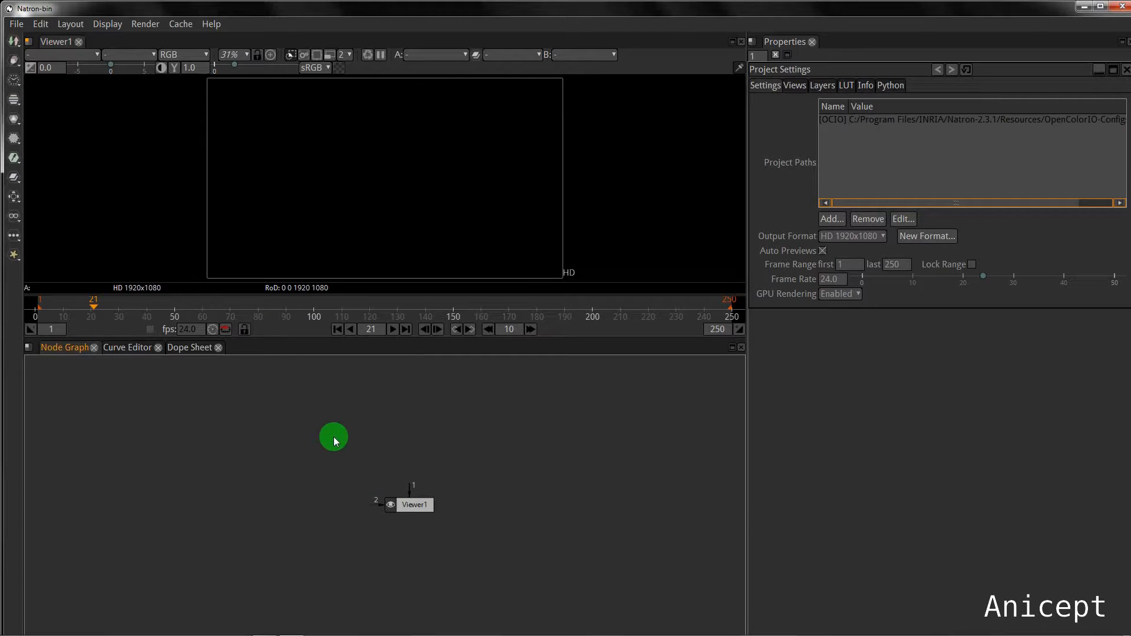
pyautogui.press('c')
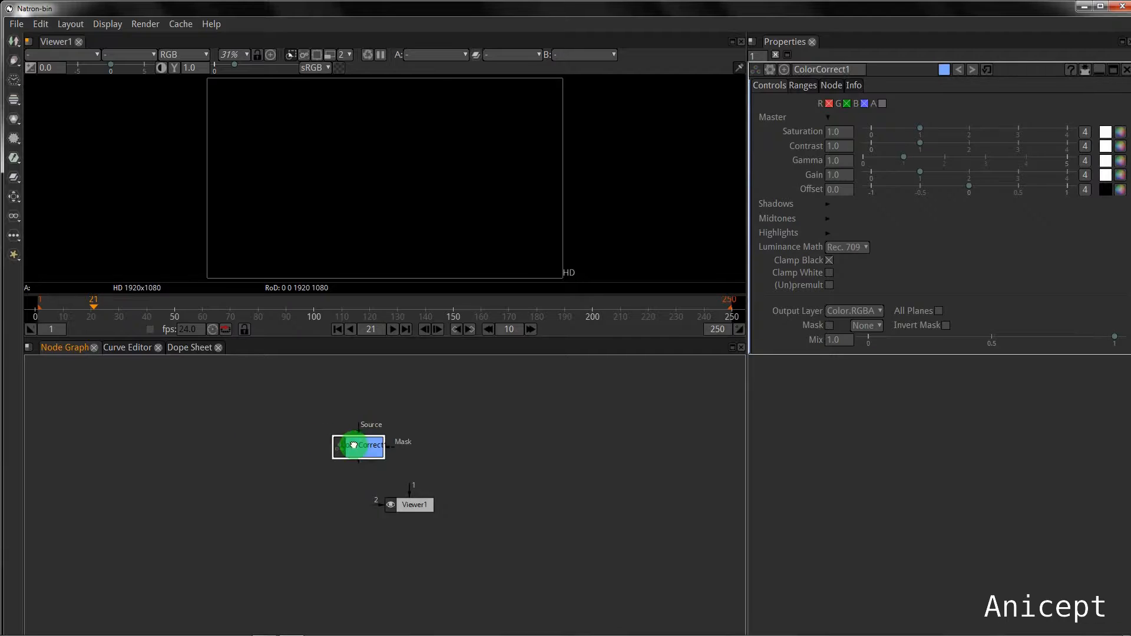
pyautogui.moveTo(354, 445); pyautogui.dragTo(340, 425)
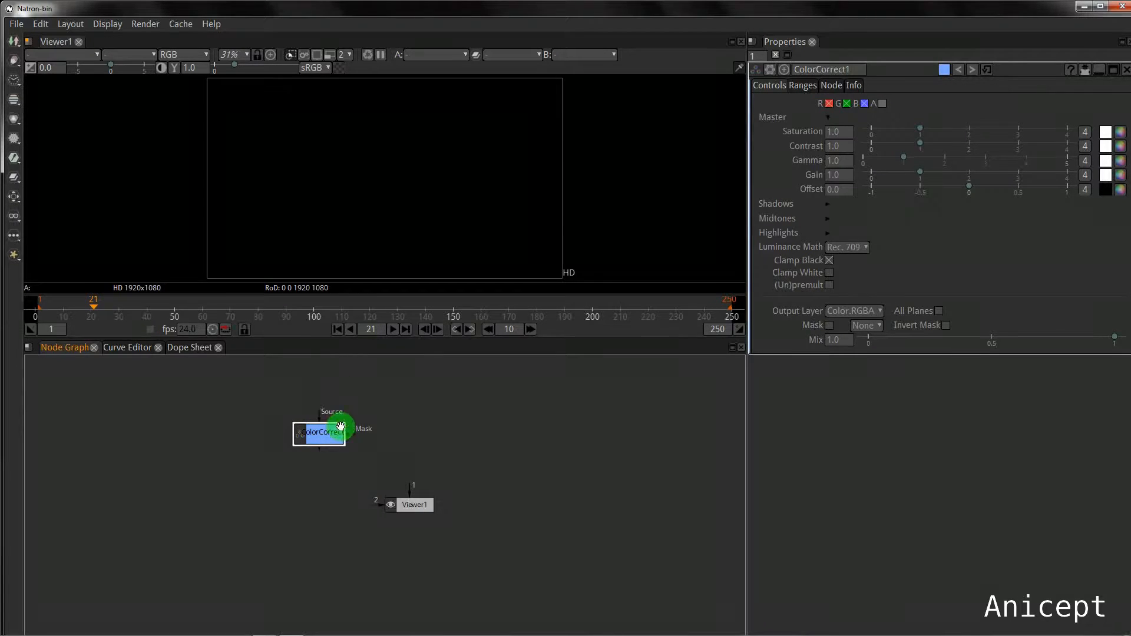
pyautogui.moveTo(416, 485); pyautogui.dragTo(288, 439)
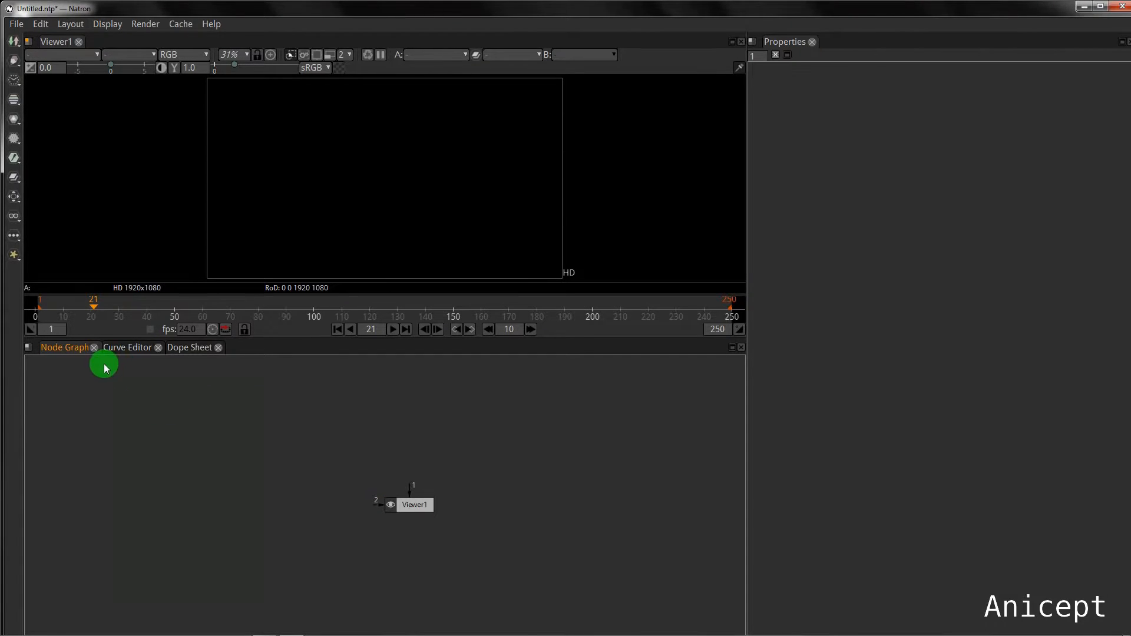
# Look over the Curve Editor and Dope Sheet, return to the node graph, and view its pane layout options
pyautogui.click(120, 350)
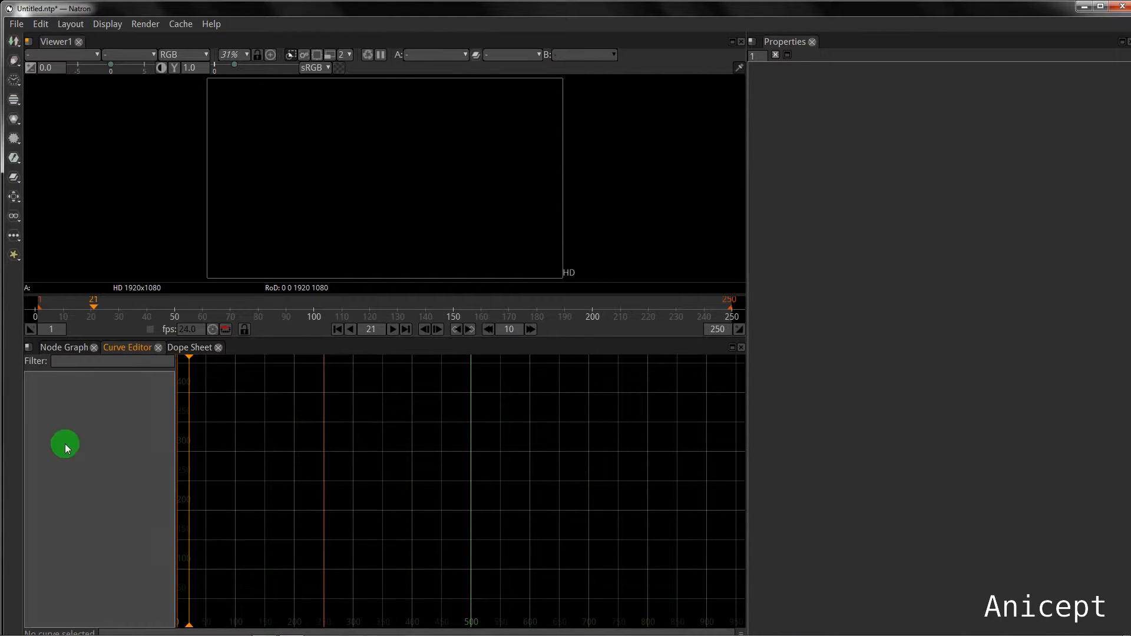
pyautogui.click(186, 348)
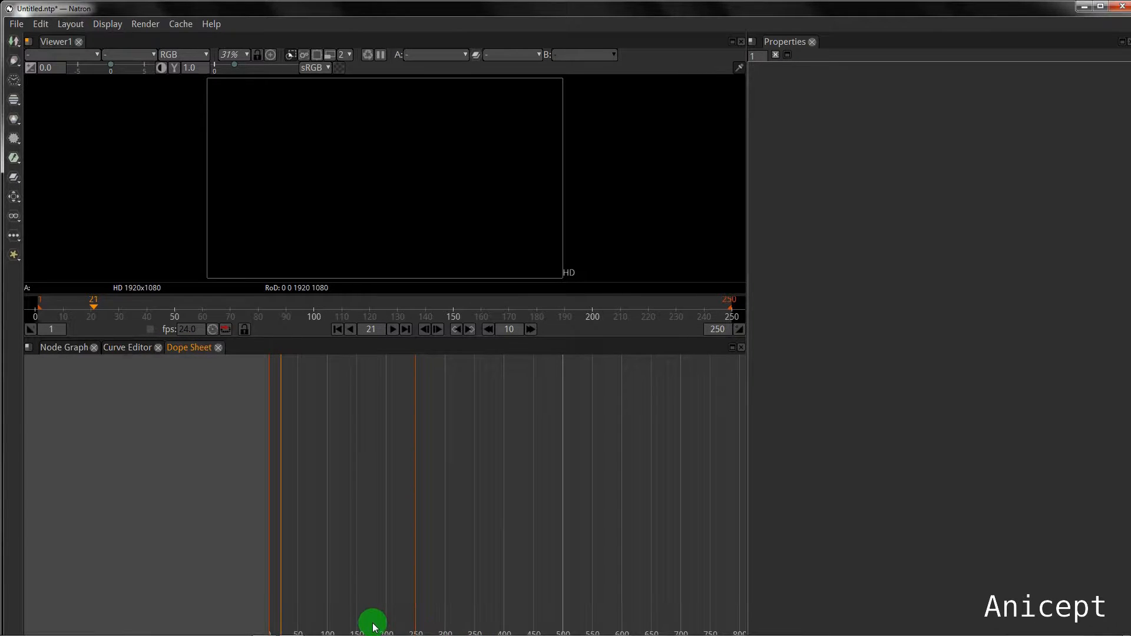
pyautogui.click(56, 348)
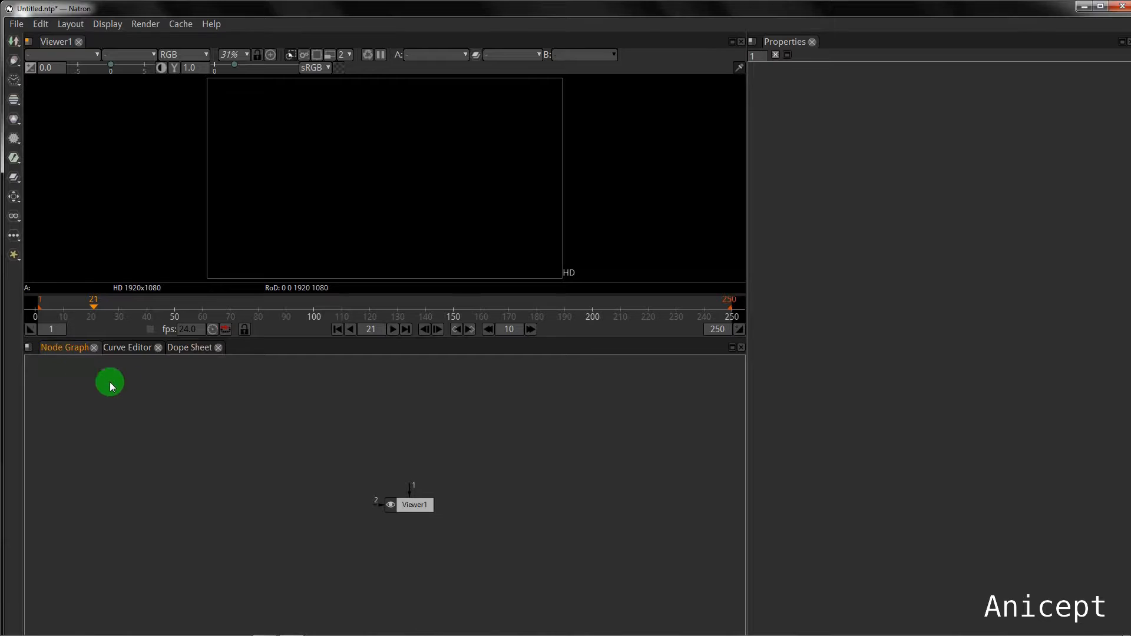
pyautogui.click(28, 347)
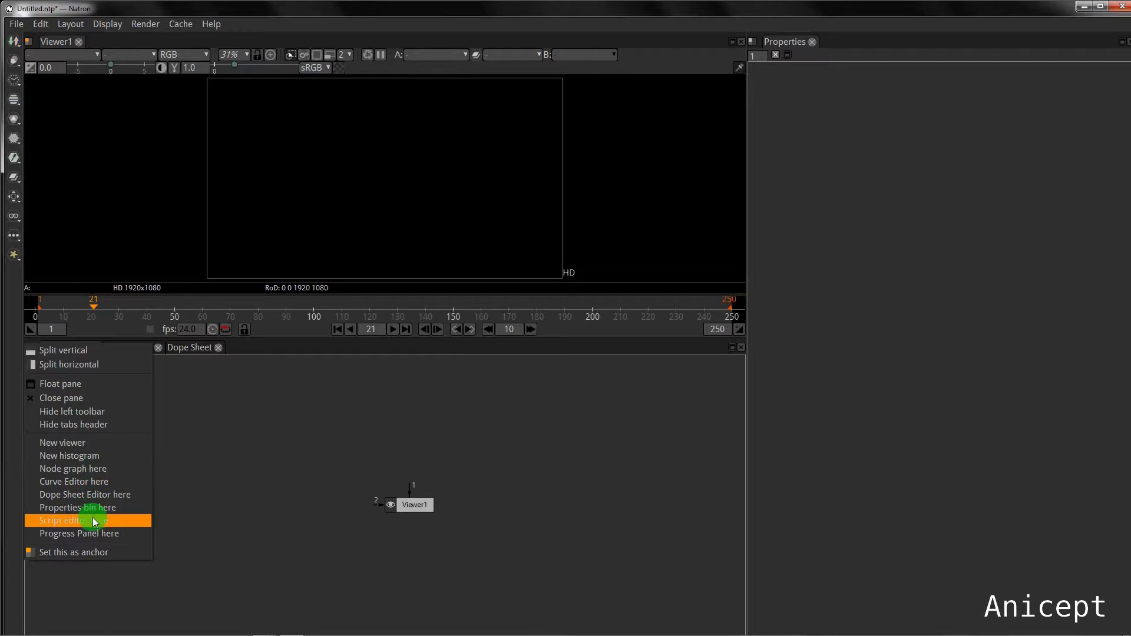
pyautogui.click(333, 447)
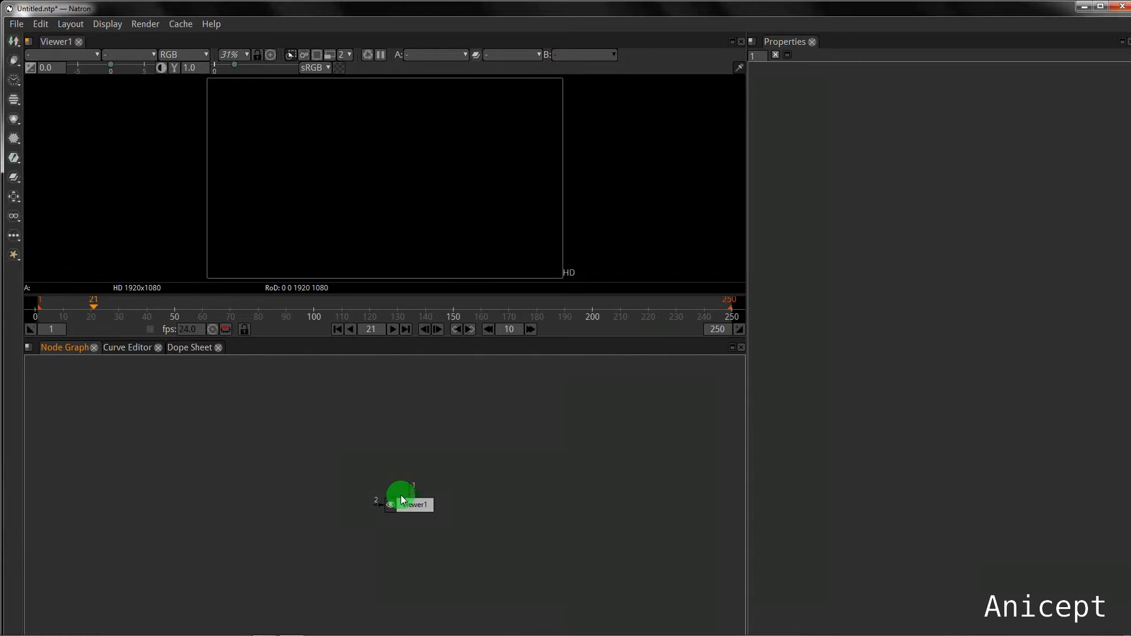
# Open the project settings and examine the output formats, frame range, GPU rendering, views and layers options
pyautogui.press('s')
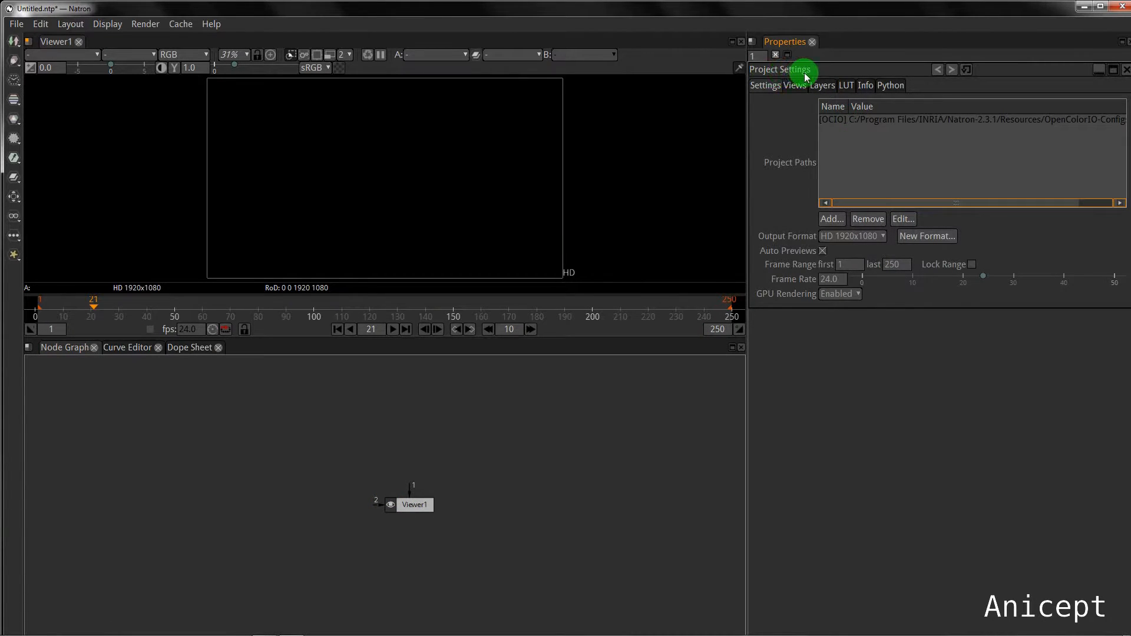
pyautogui.click(874, 239)
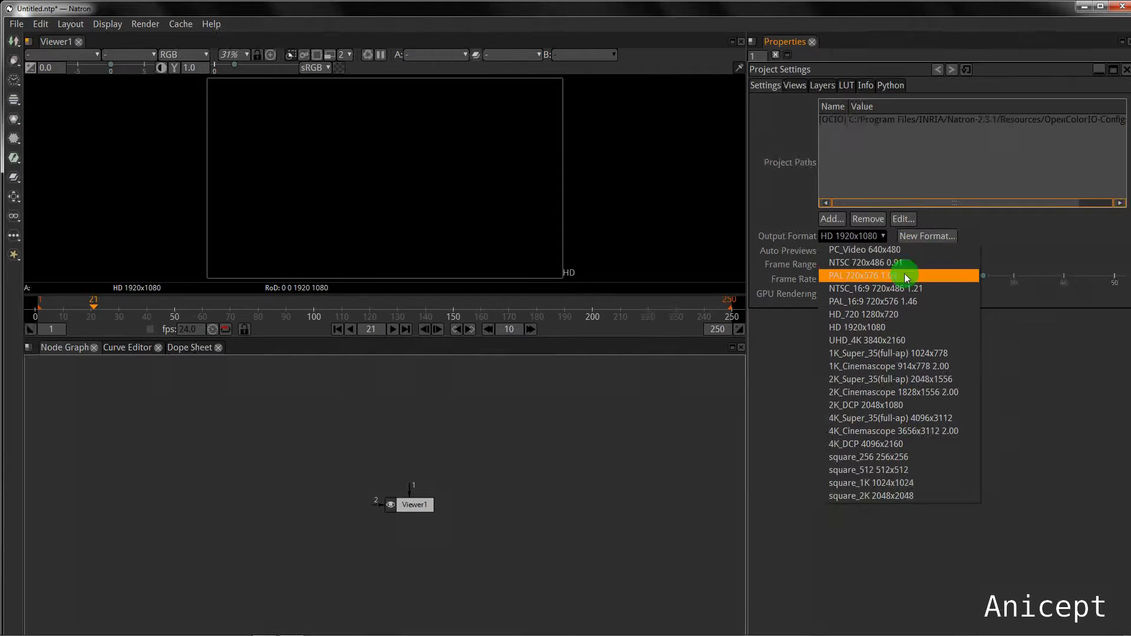
pyautogui.click(992, 241)
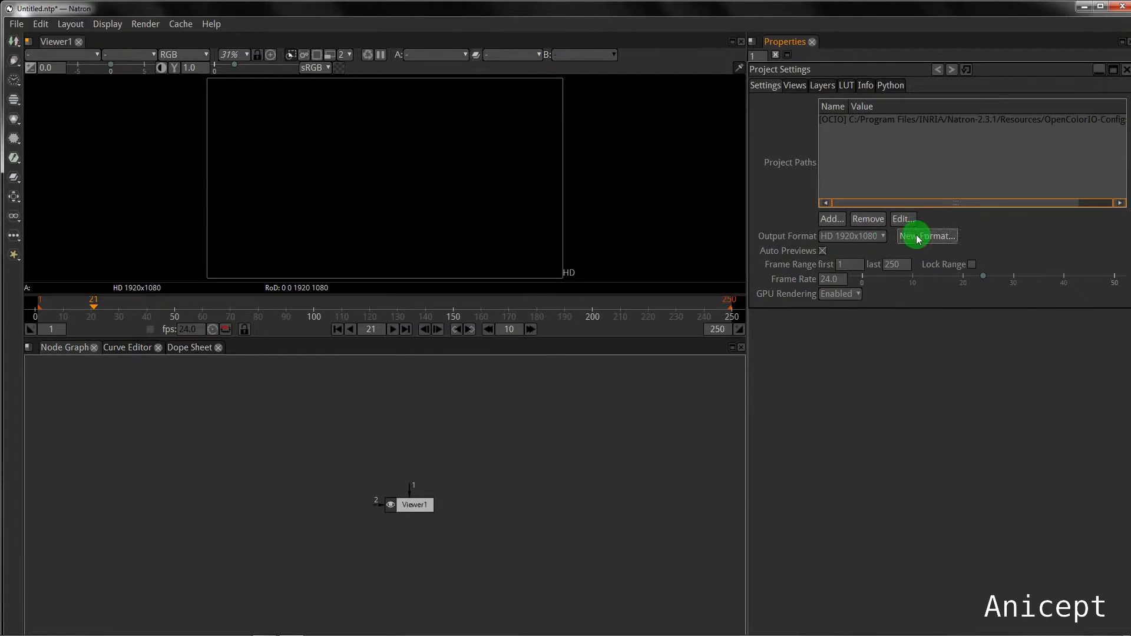
pyautogui.click(938, 269)
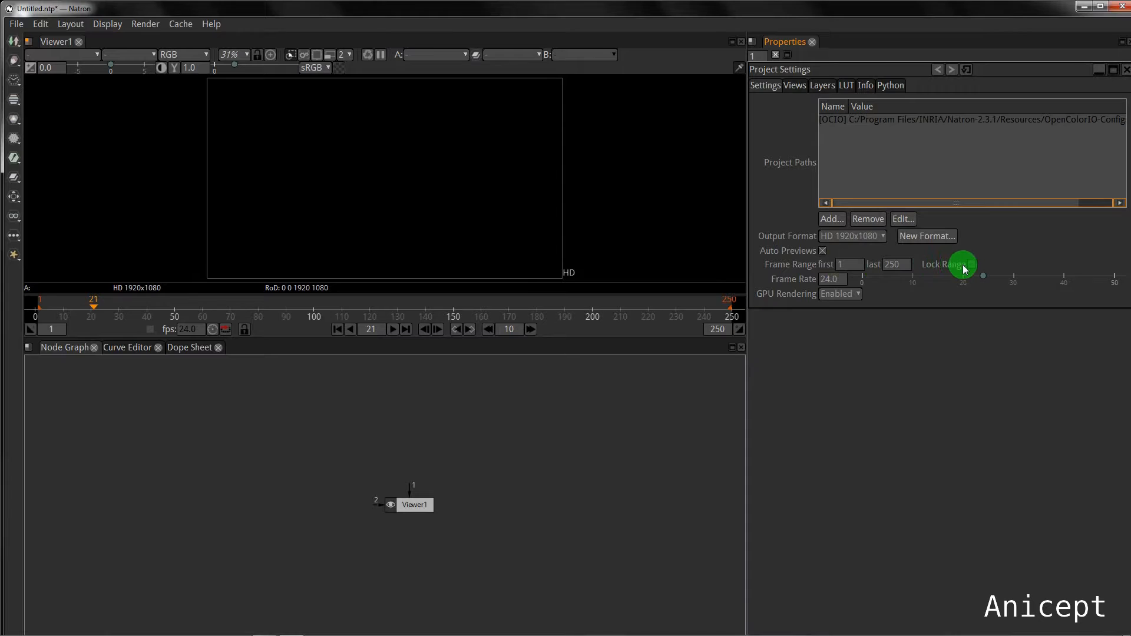
pyautogui.click(839, 295)
pyautogui.click(778, 299)
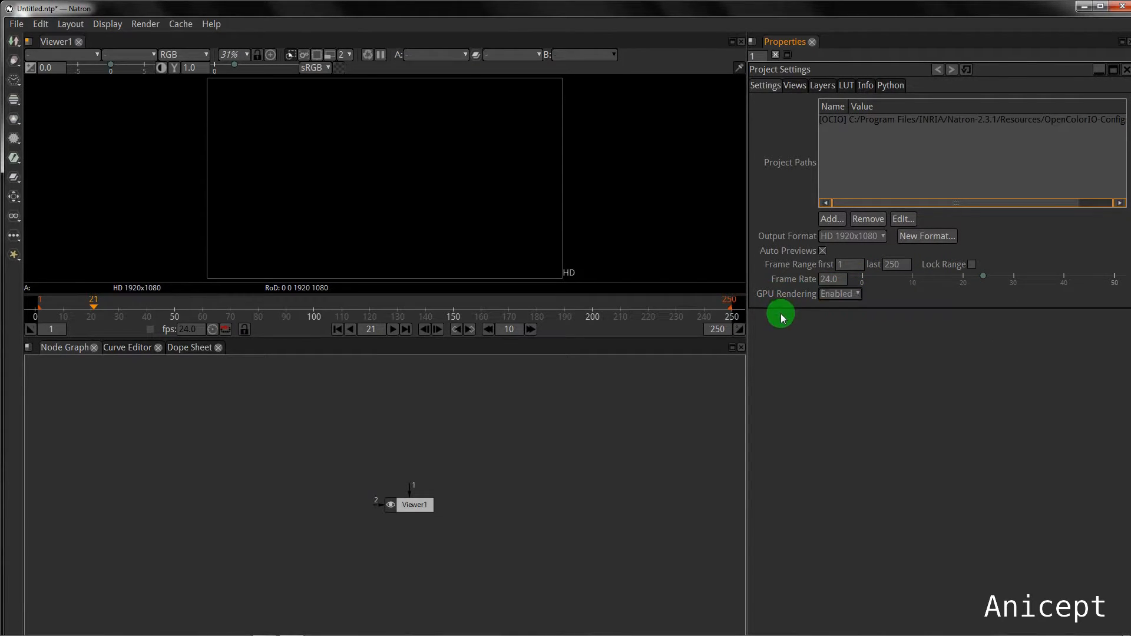
pyautogui.click(796, 89)
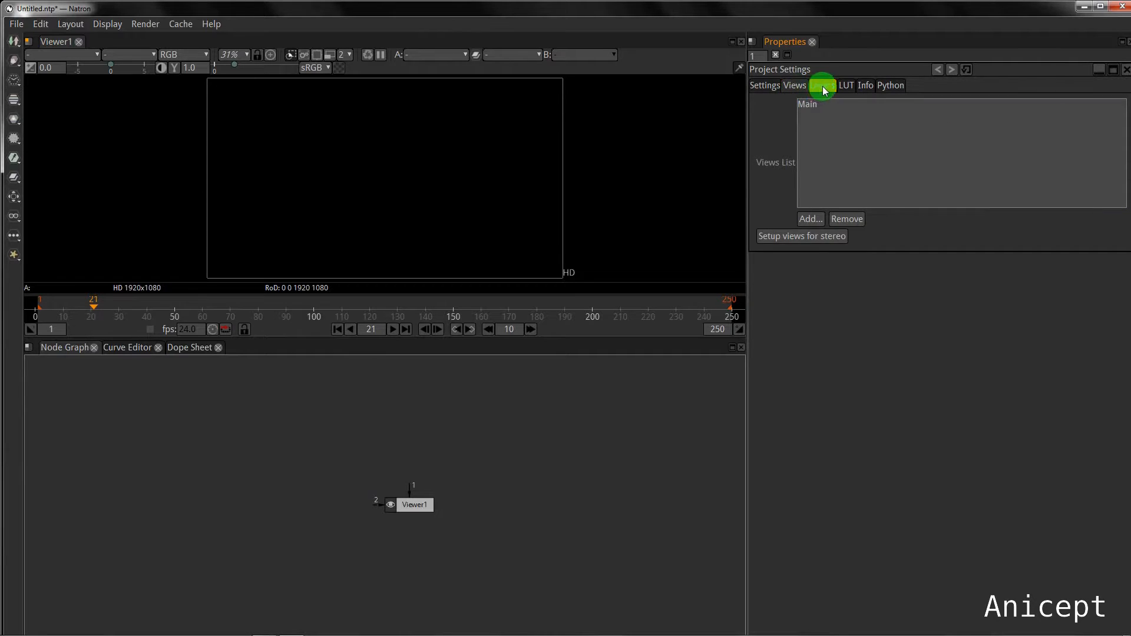
pyautogui.click(822, 86)
pyautogui.click(766, 86)
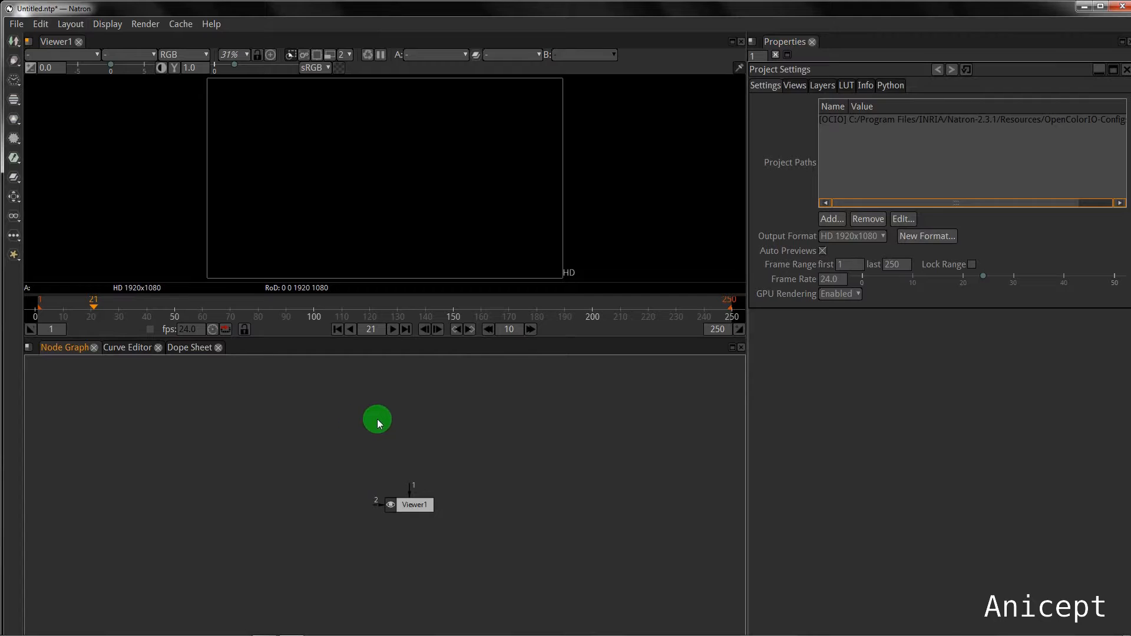
# Add unconnected ColorCorrect, Blur and Transform nodes around the viewer node in the node graph
pyautogui.press('c')
pyautogui.press('b')
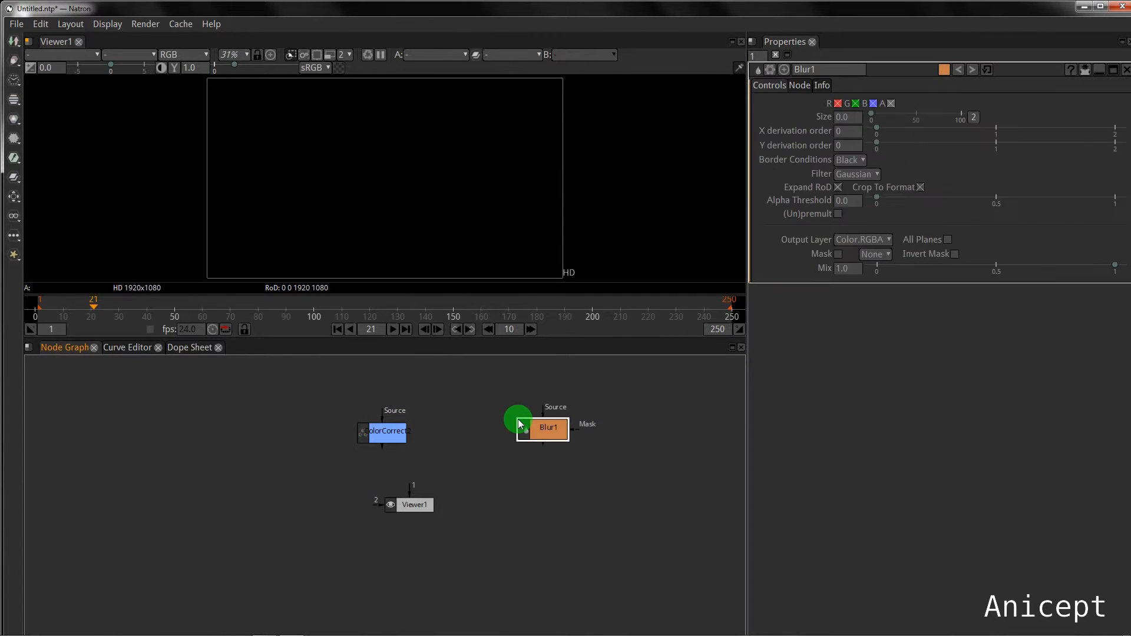
pyautogui.moveTo(543, 430); pyautogui.dragTo(511, 431)
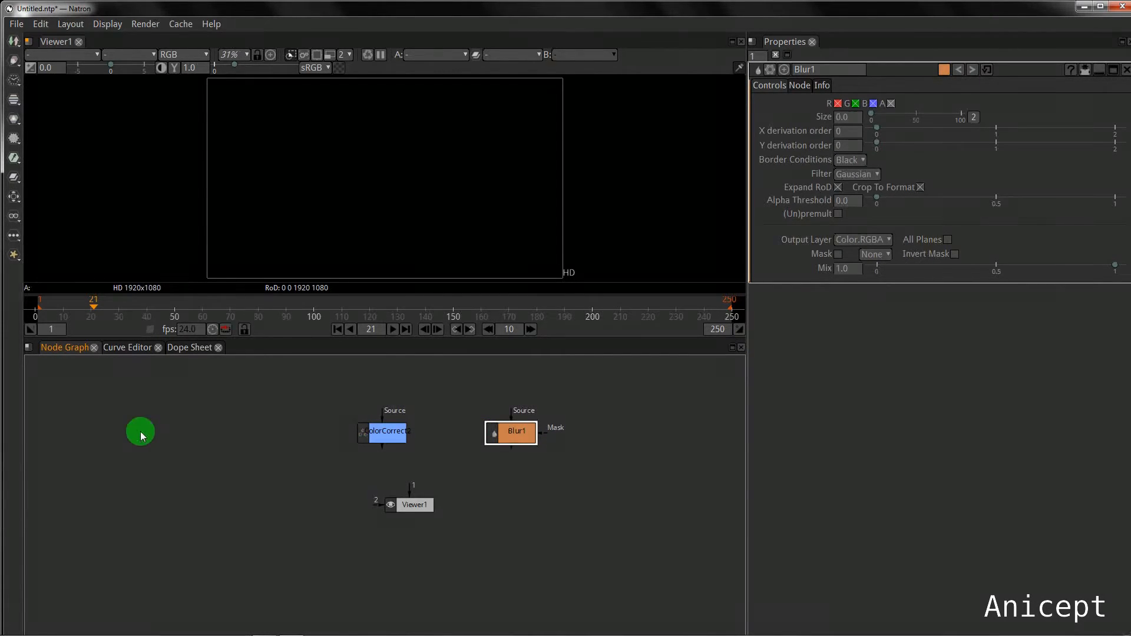
pyautogui.click(230, 422)
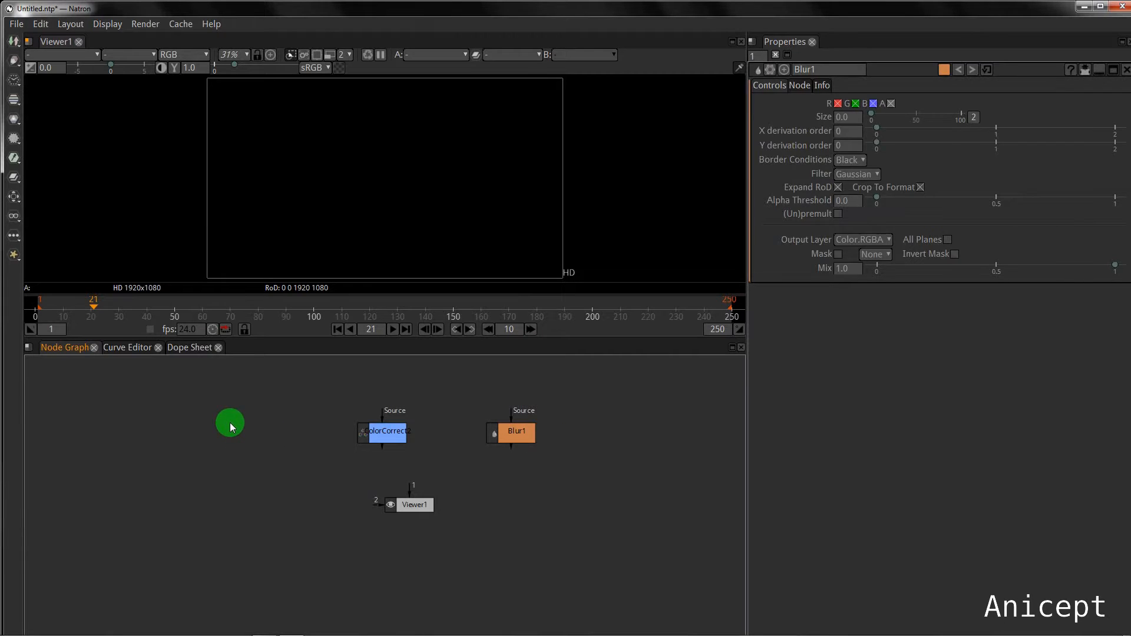
pyautogui.press('t')
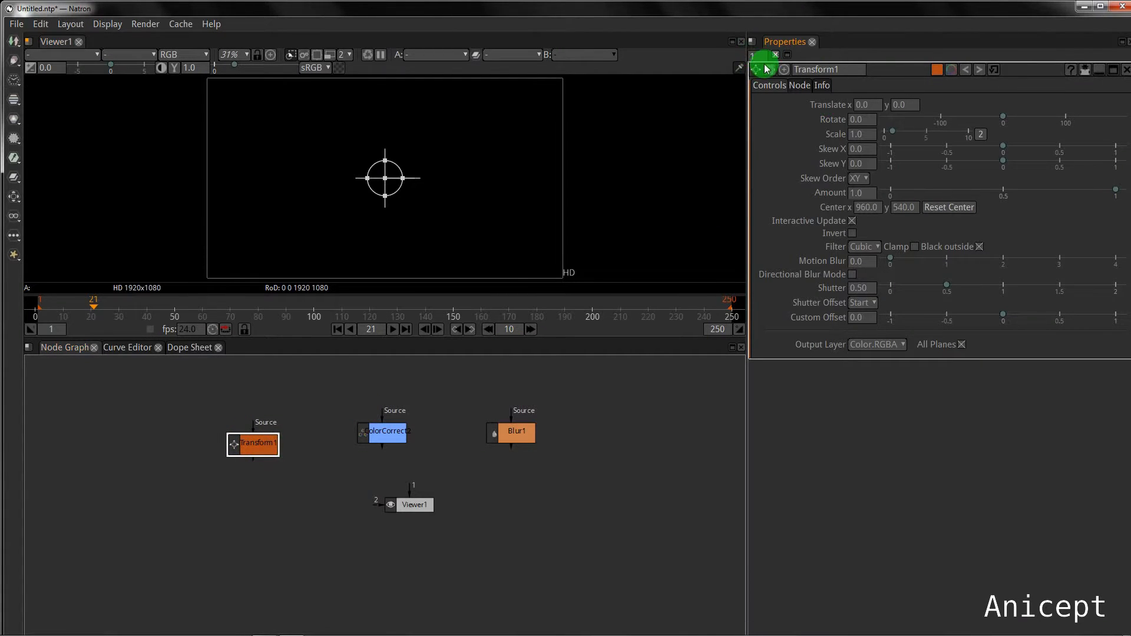
# Show the ColorCorrect node's properties, followed by those of the Blur node
pyautogui.click(392, 456)
pyautogui.click(377, 435)
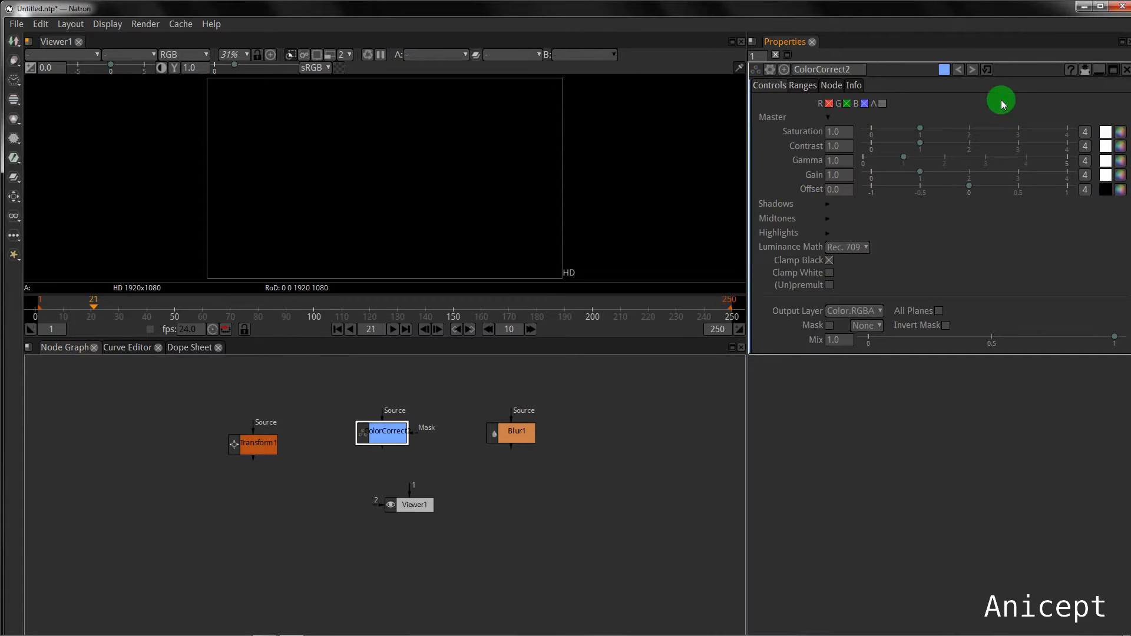
pyautogui.click(517, 431)
# Set the maximum number of open property panels to 2 and open the Blur and ColorCorrect properties together
pyautogui.moveTo(757, 56); pyautogui.dragTo(750, 51)
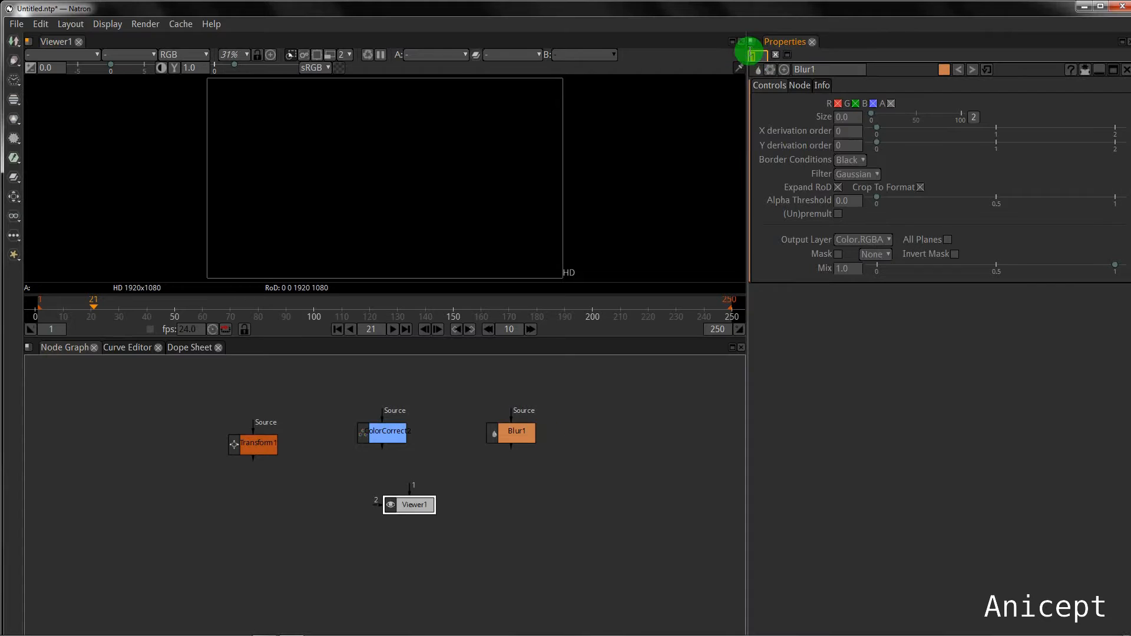
pyautogui.write('2')
pyautogui.click(646, 403)
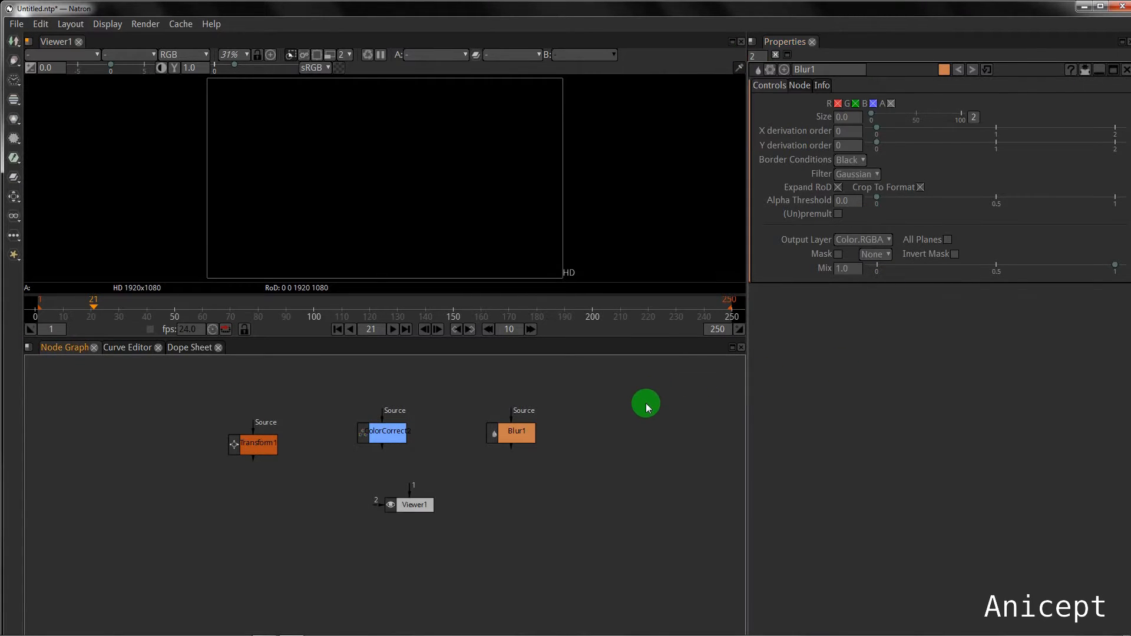
pyautogui.click(511, 433)
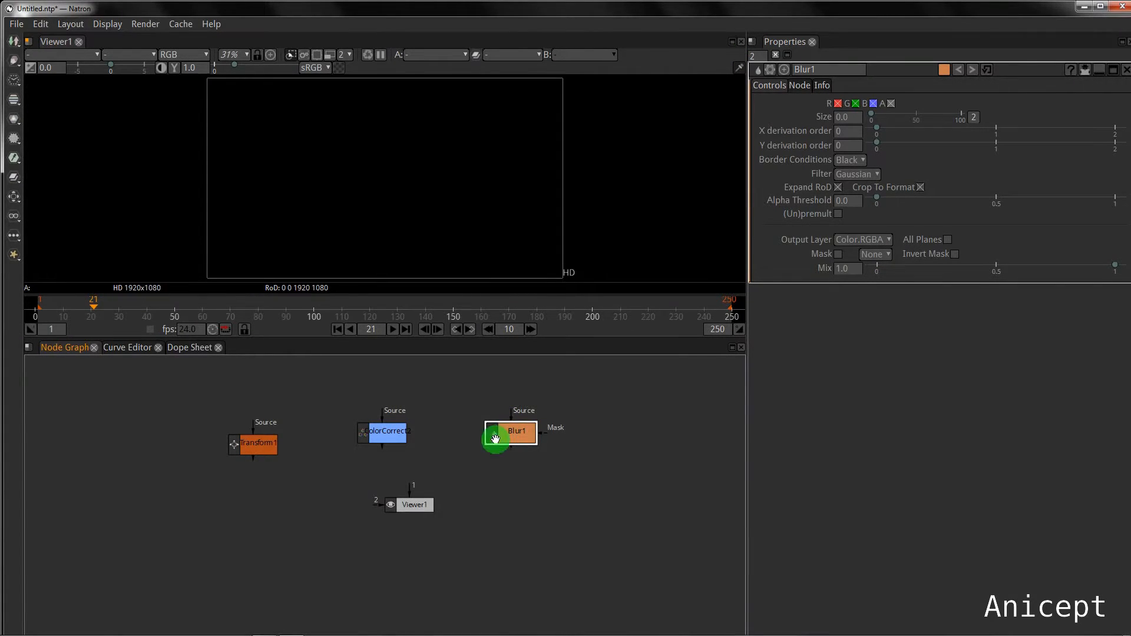
pyautogui.click(375, 431)
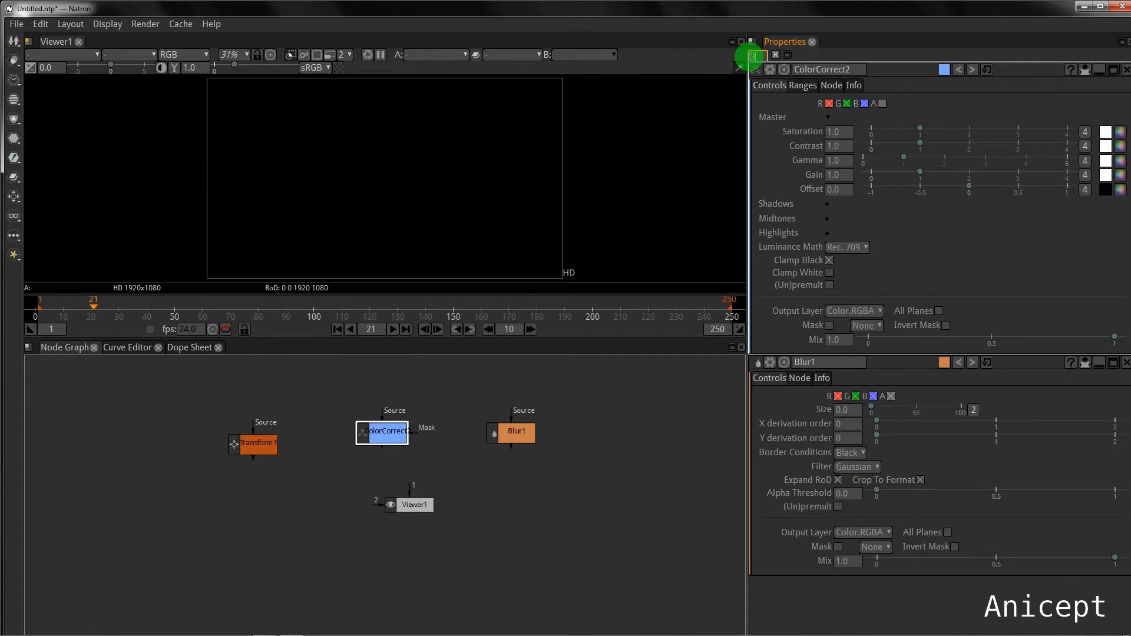
# Set the maximum number of open property panels to 3 and open the Transform node's properties alongside the others
pyautogui.click(656, 404)
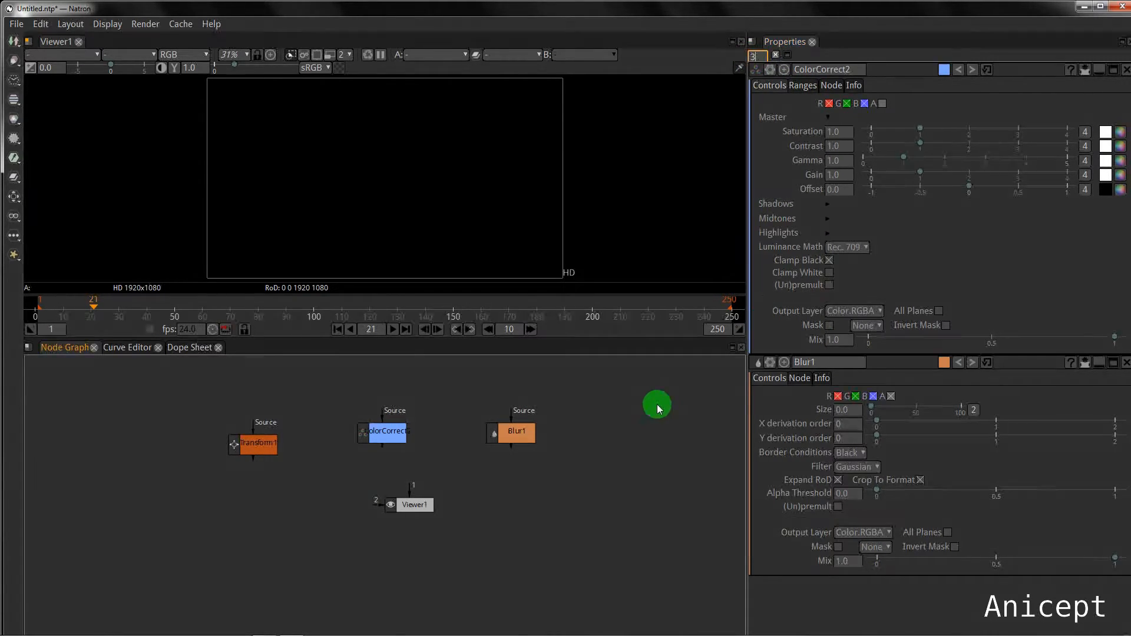
pyautogui.doubleClick(242, 444)
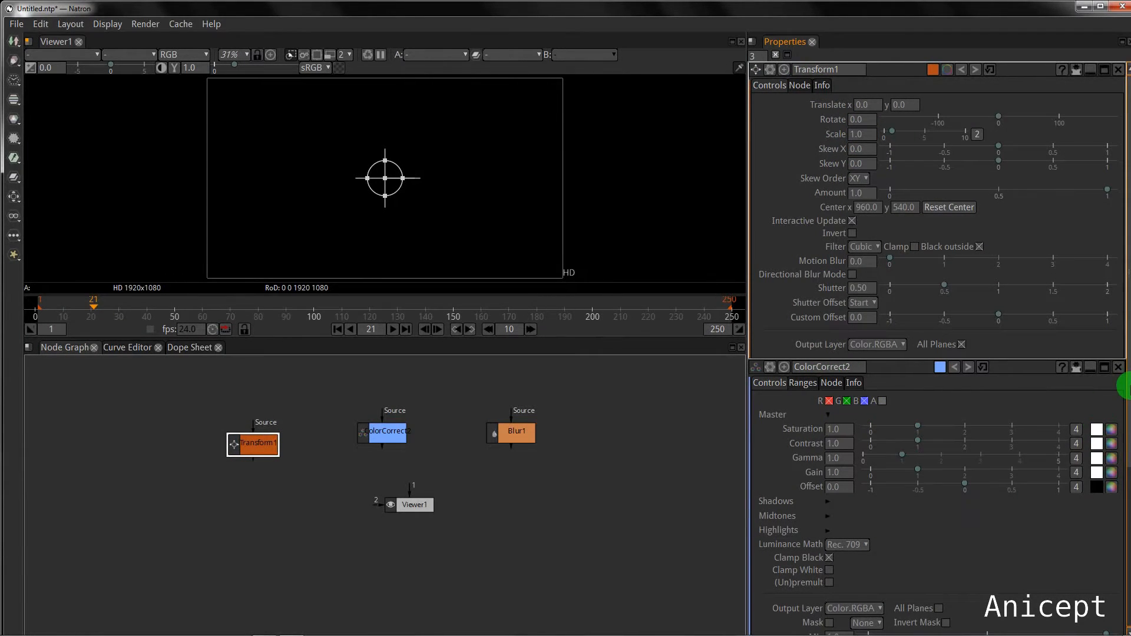
pyautogui.moveTo(1128, 402); pyautogui.dragTo(1106, 505)
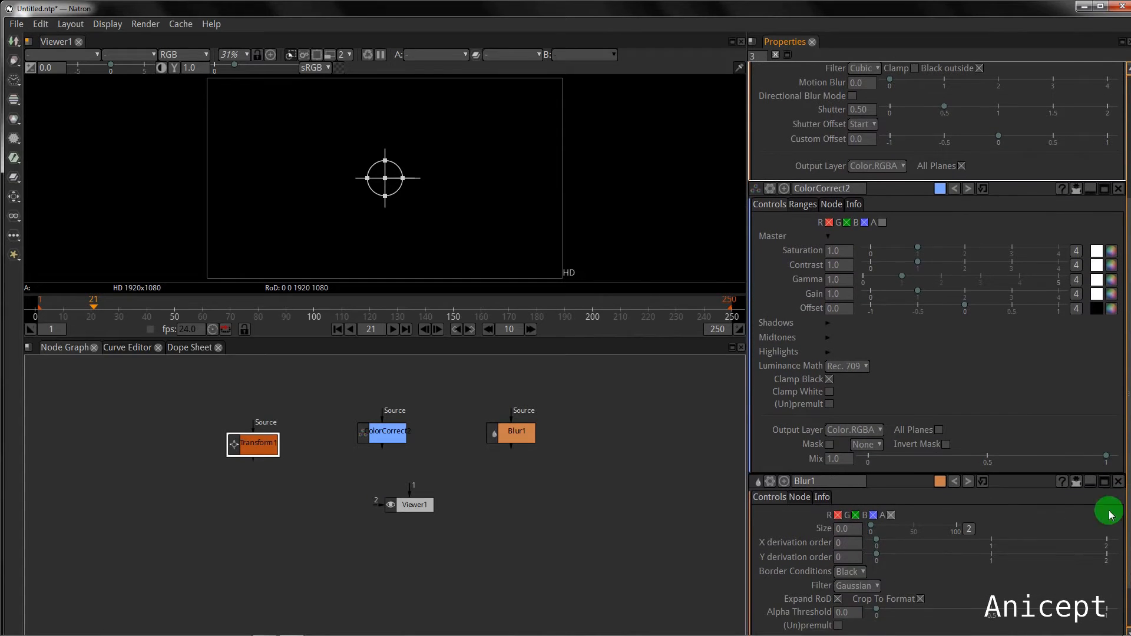
# Reduce the maximum number of open property panels to 2 and finally to 1
pyautogui.scroll(5, 901, 302)
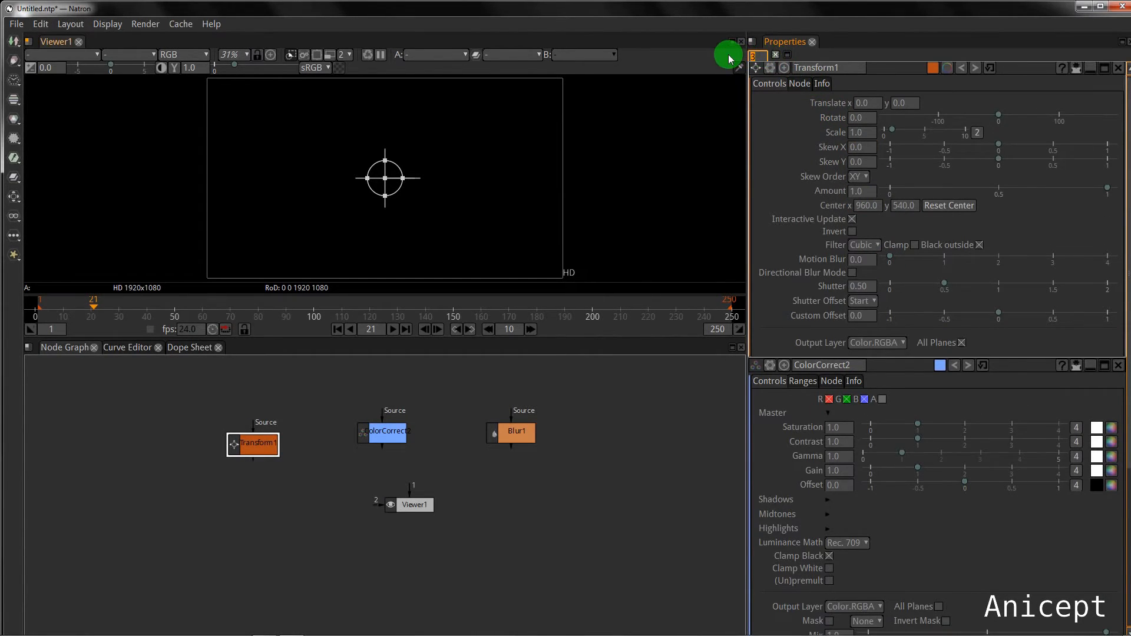
pyautogui.write('2')
pyautogui.press('Return')
pyautogui.write('1')
pyautogui.press('Return')
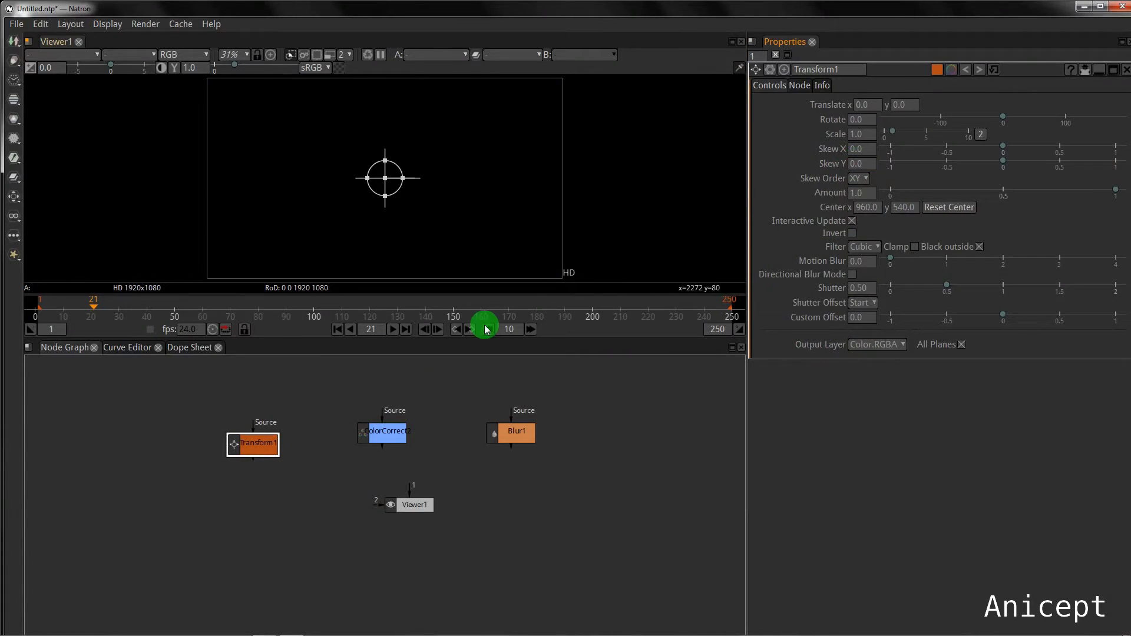
# Delete the Transform, ColorCorrect and Blur nodes together and shift the viewer node slightly left in the node graph
pyautogui.click(189, 406)
pyautogui.moveTo(189, 406); pyautogui.dragTo(587, 469)
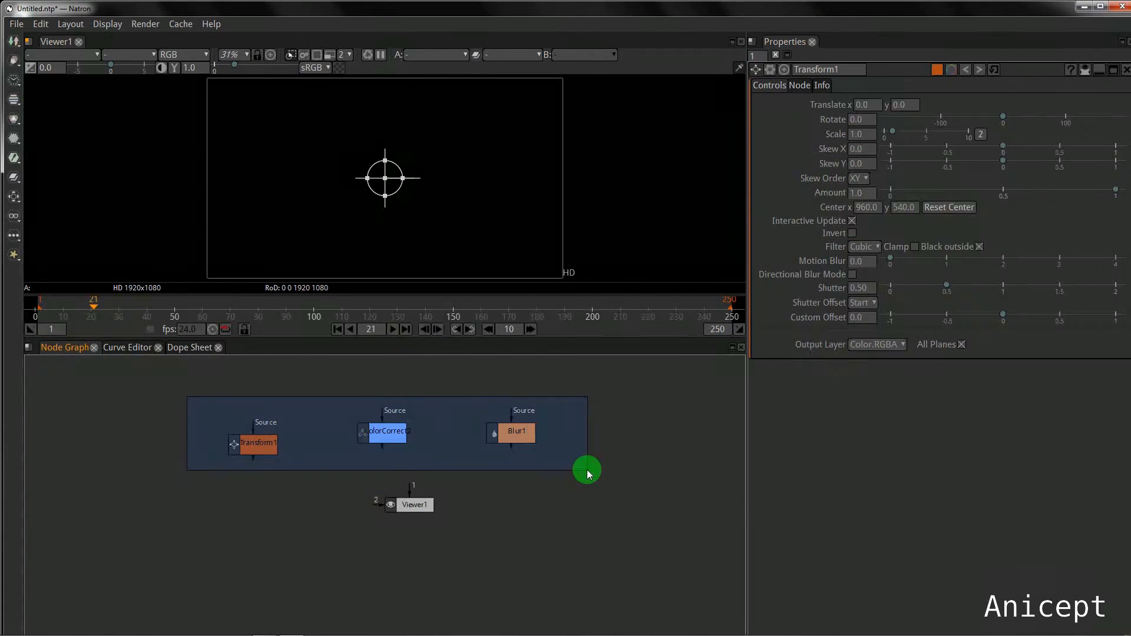
pyautogui.press('Delete')
pyautogui.moveTo(394, 499); pyautogui.dragTo(366, 502)
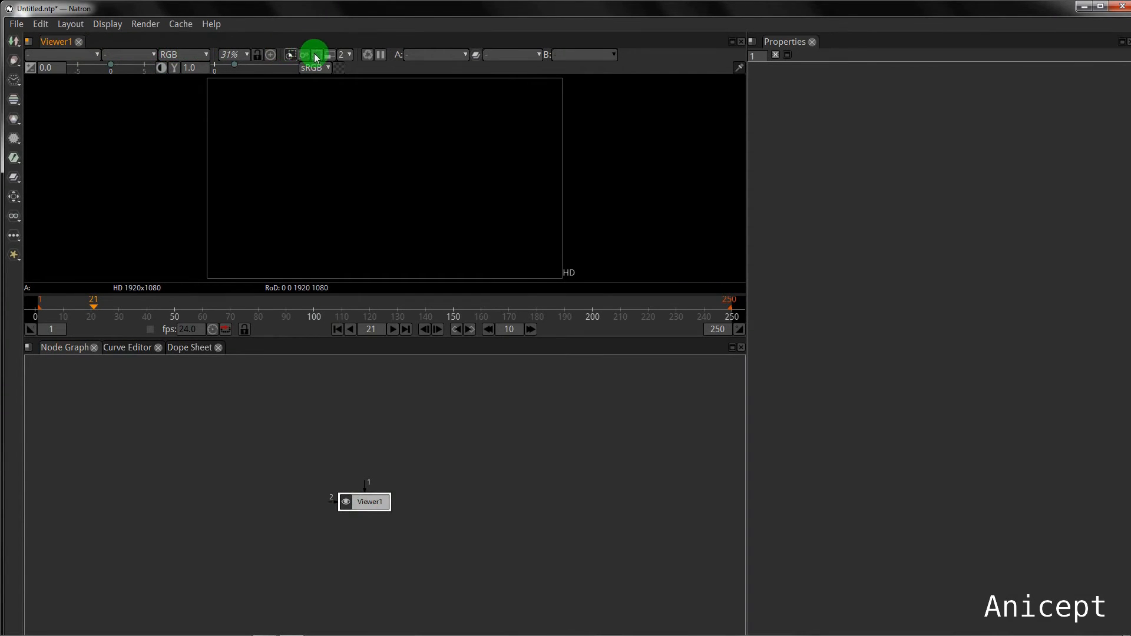
# View the proxy downscale levels offered for the viewer
pyautogui.click(345, 57)
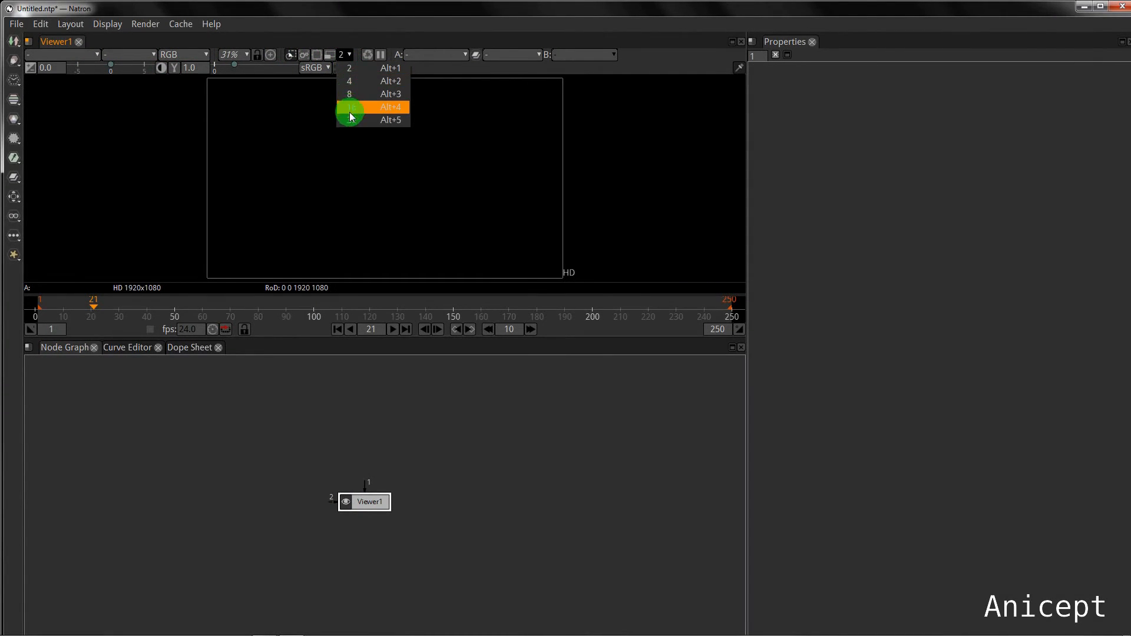
pyautogui.click(339, 41)
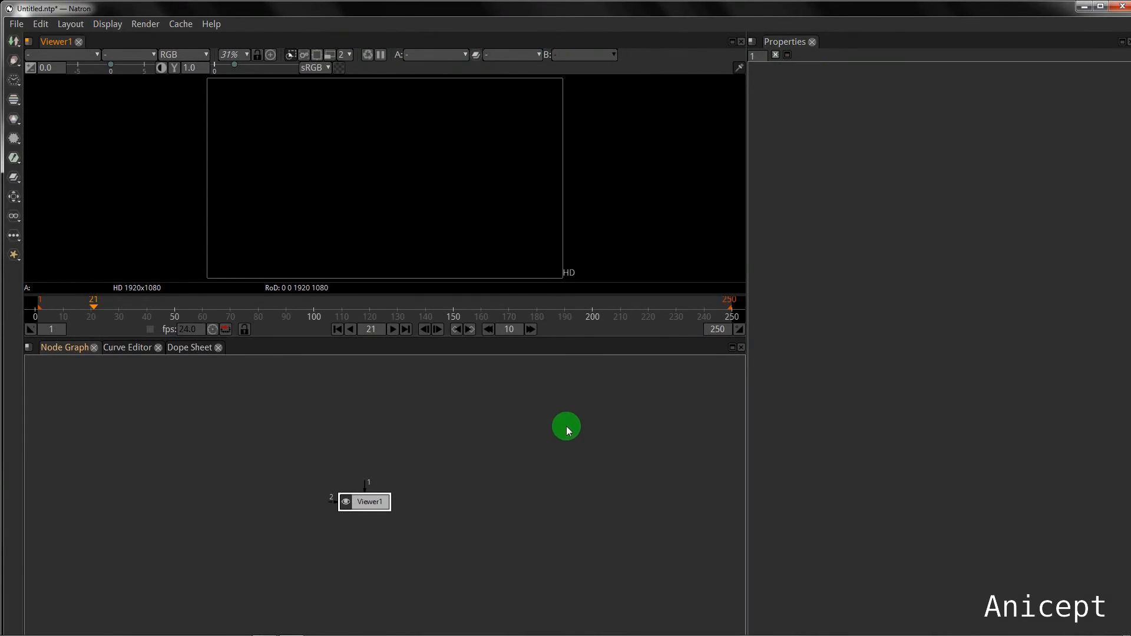
# Look through the main command groups from File to Help and show the About Natron information
pyautogui.click(16, 25)
pyautogui.moveTo(33, 24)
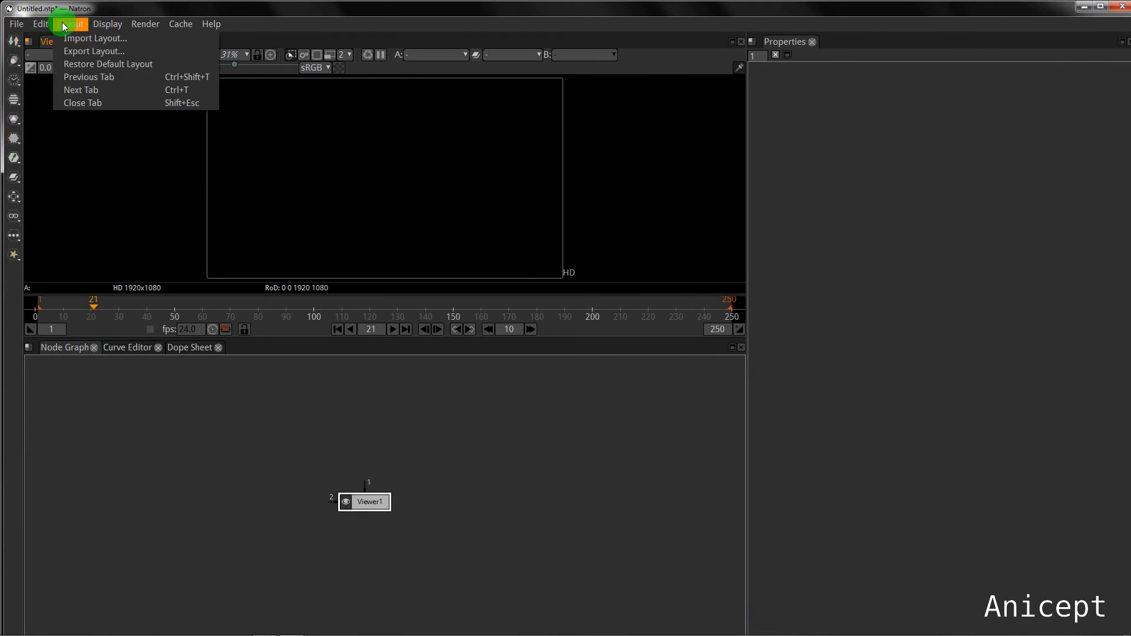
pyautogui.click(100, 24)
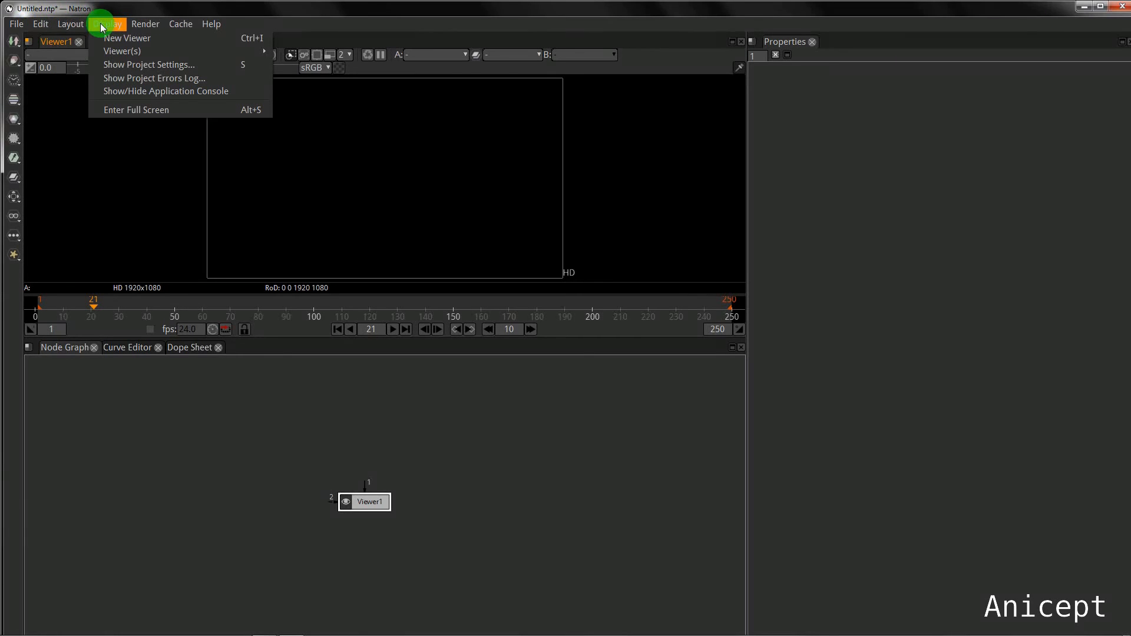
pyautogui.moveTo(144, 26)
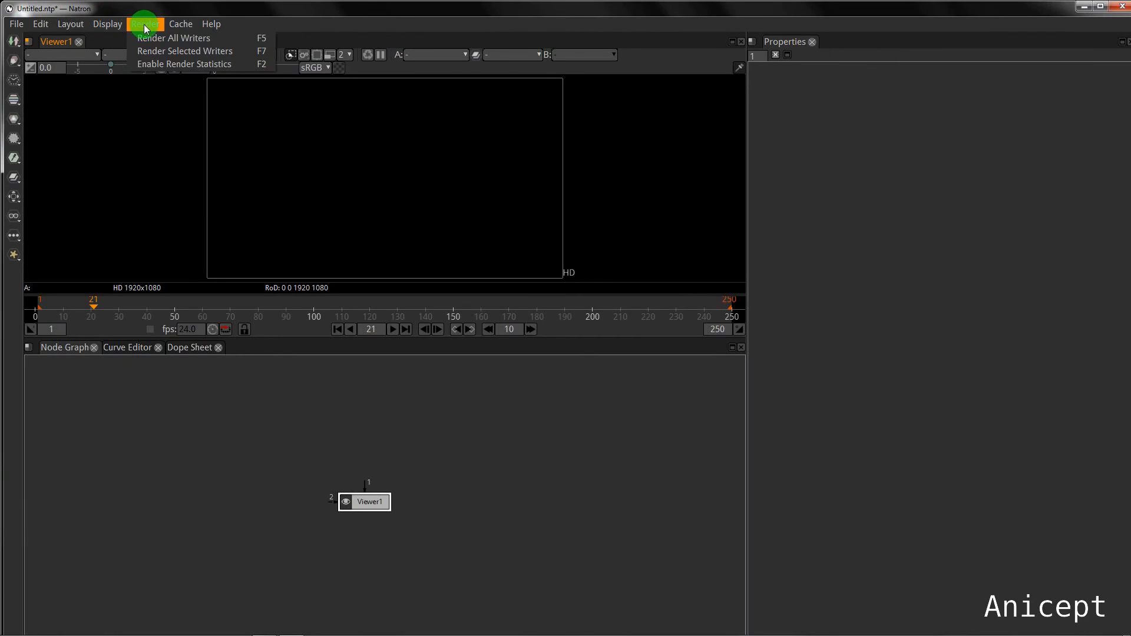
pyautogui.moveTo(181, 26)
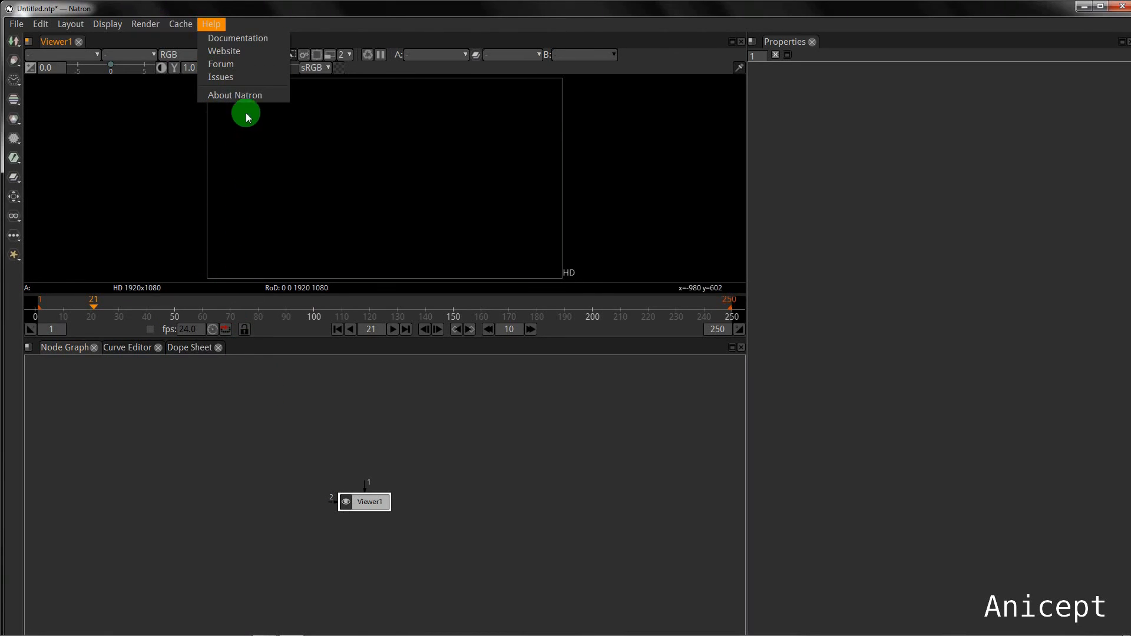
pyautogui.click(245, 95)
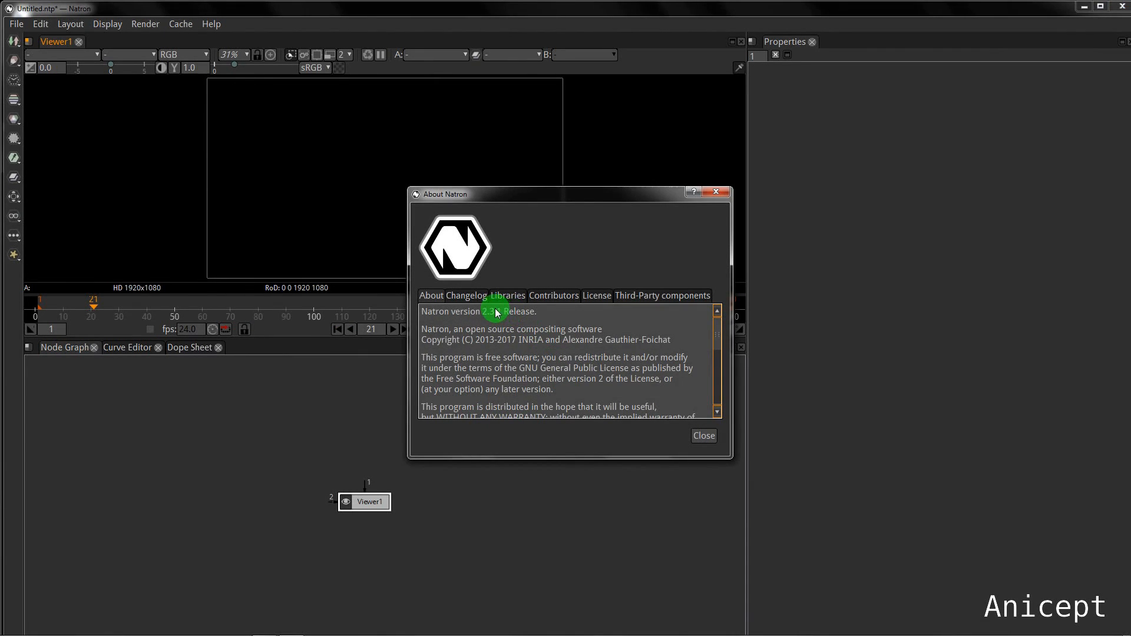